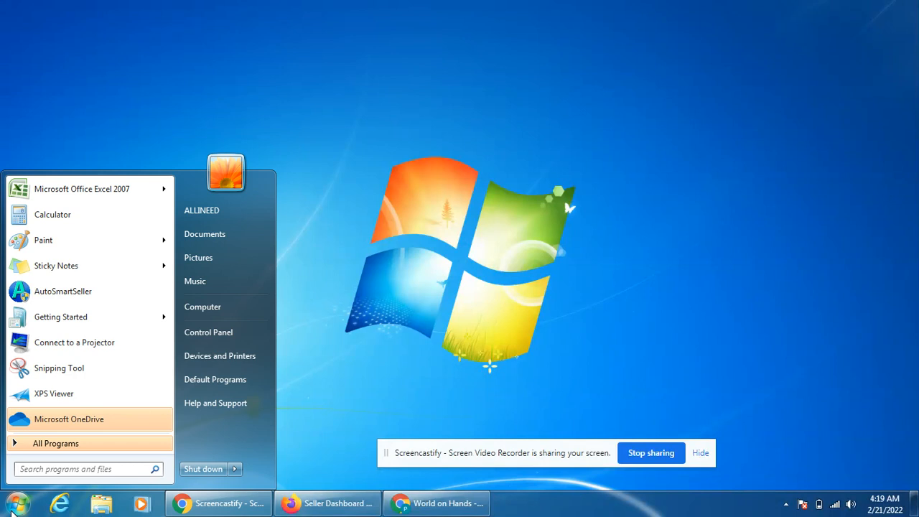
Launch Microsoft Office Excel 2007 by searching 'excel' from the Start menu.
text(excel)
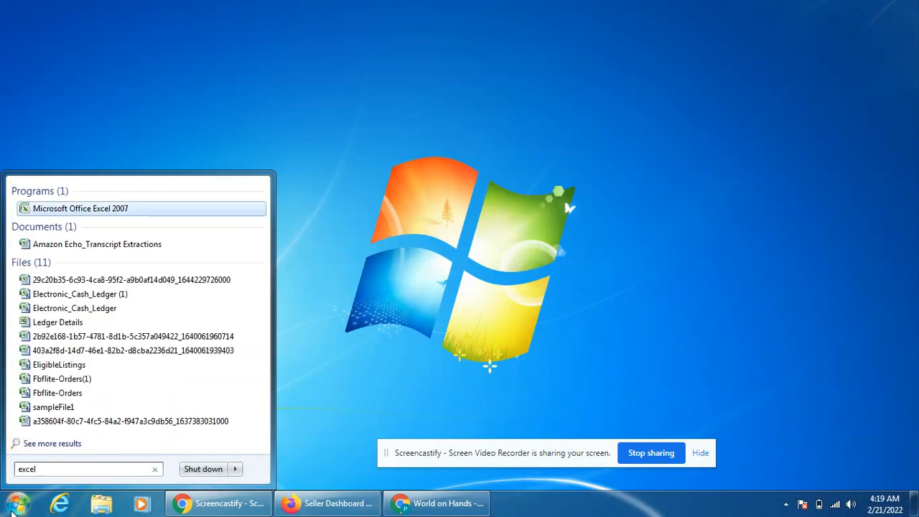
key(Return)
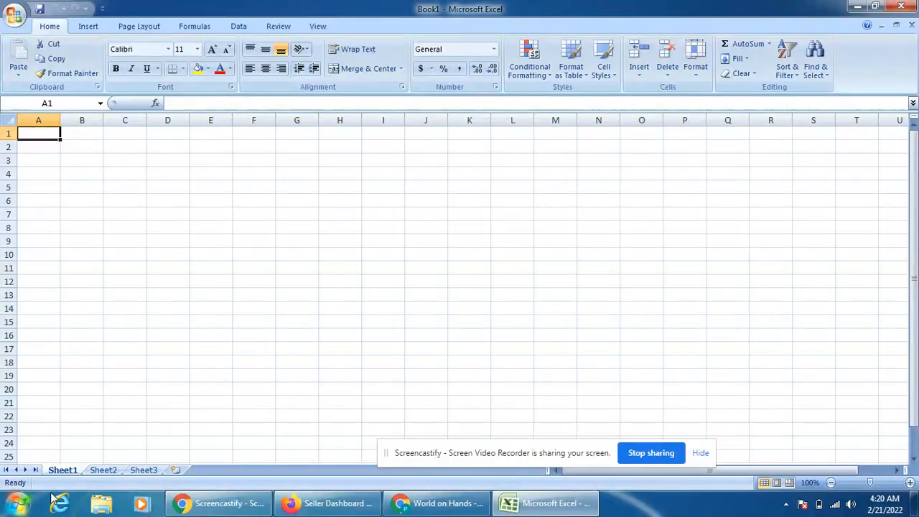
Enter the headings Name in A1 and Phone Number in B1.
click(195, 250)
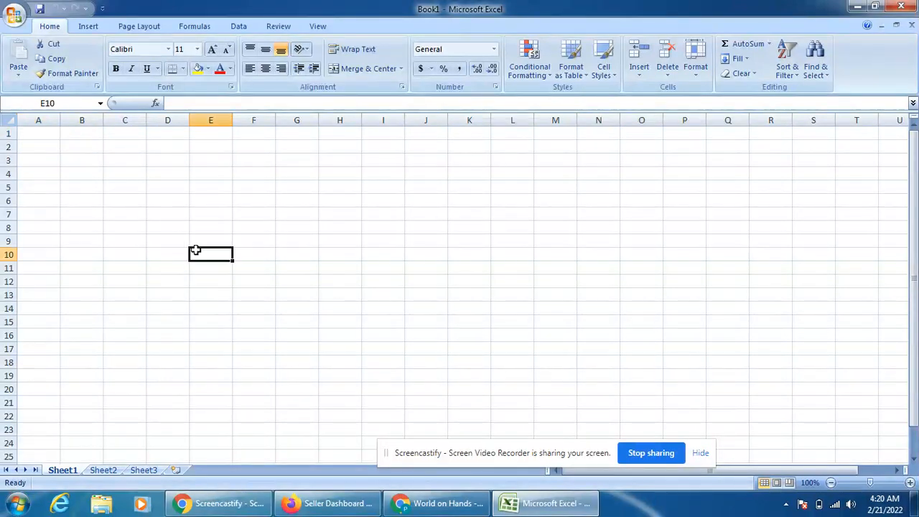
click(110, 189)
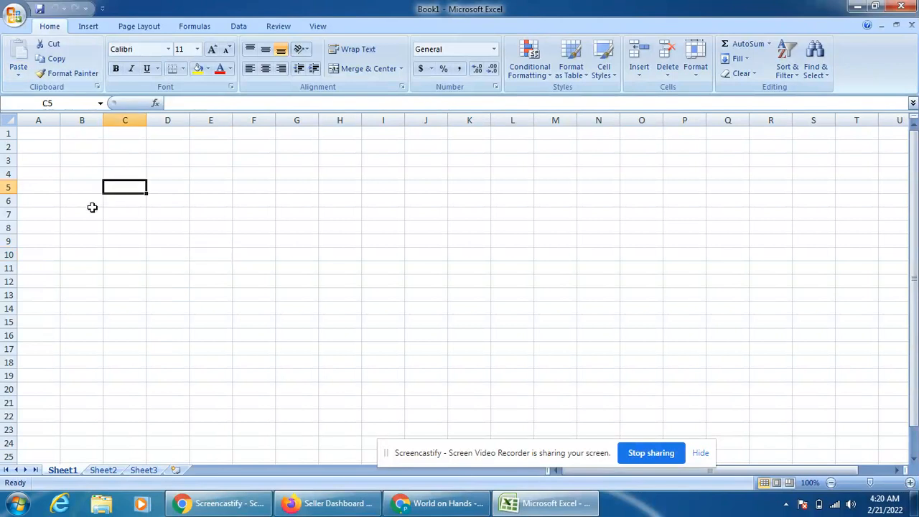
click(42, 133)
text(Name)
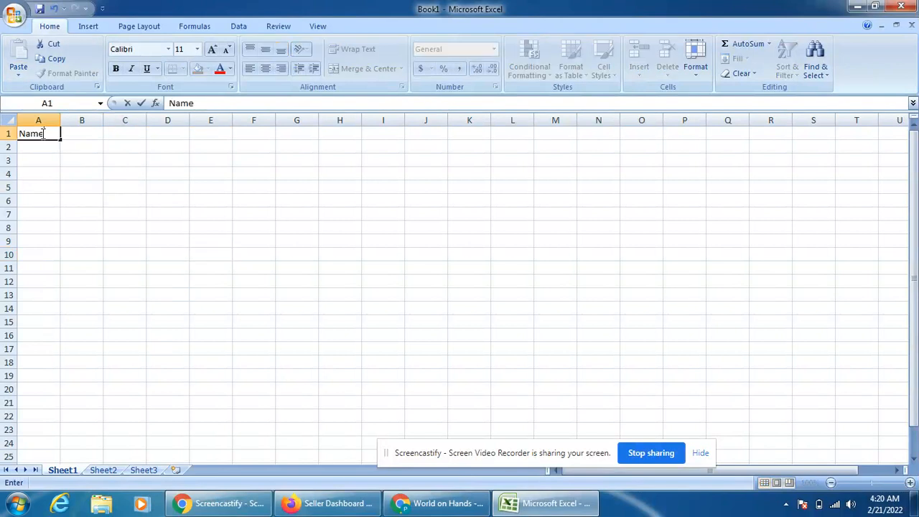
key(Tab)
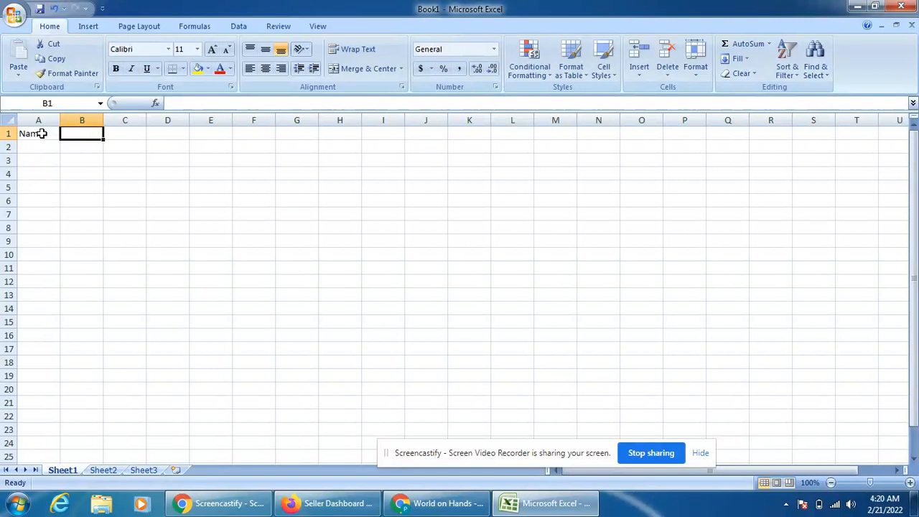
text(Address)
key(BackSpace)
key(BackSpace)
key(BackSpace)
key(BackSpace)
key(BackSpace)
key(BackSpace)
key(BackSpace)
text(Phone Numbe)
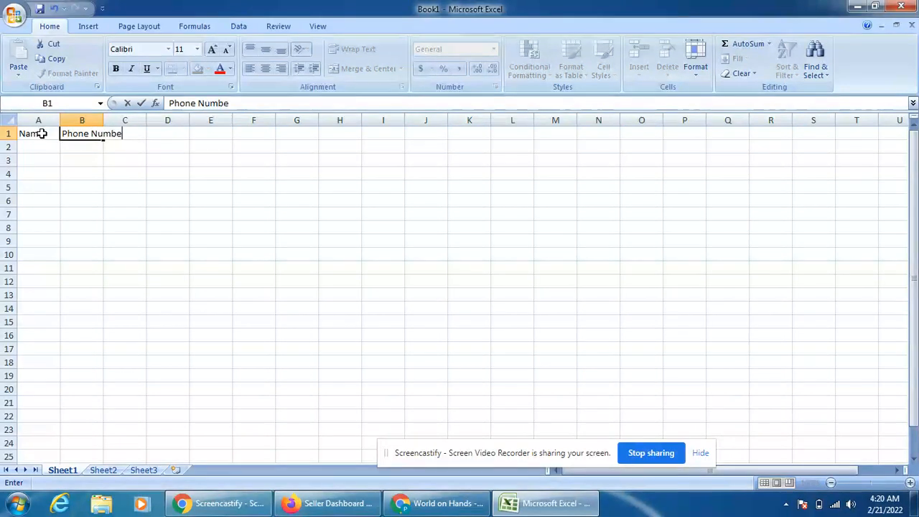
text(r)
key(Return)
List the names Alpha, Bravo and Charlie in A2:A4.
text(Alpha)
key(Return)
text(Bravo)
key(Return)
text(Charlie)
key(Tab)
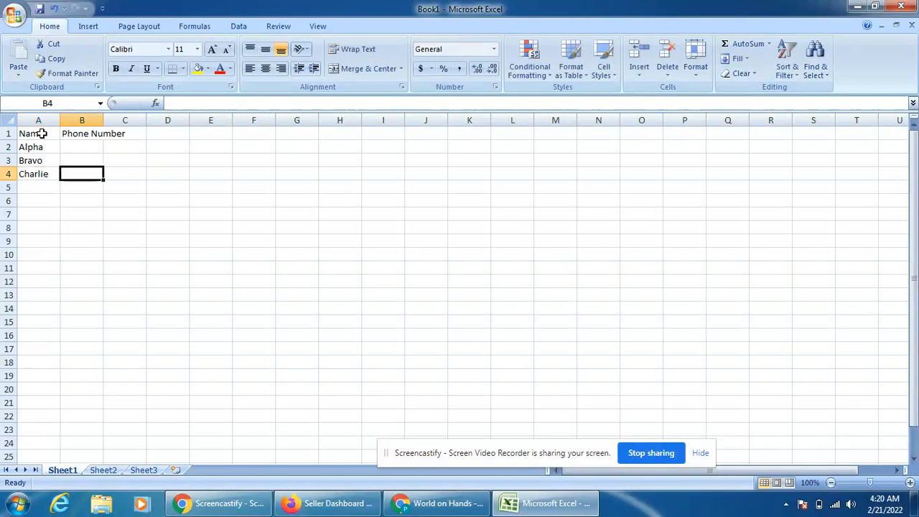
Fill in the phone numbers 123, 456 and 7890 in B2:B4.
key(Up)
key(Up)
key(Up)
key(Down)
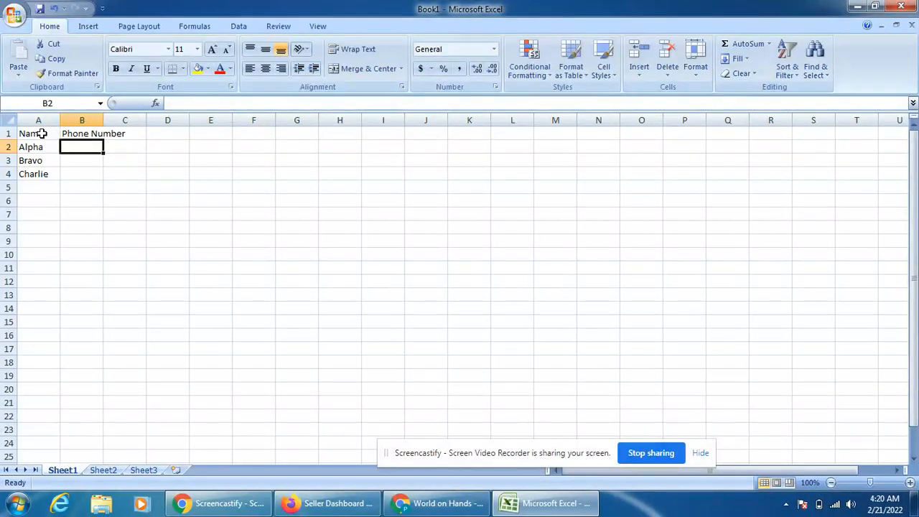
text(123)
key(Return)
text(456)
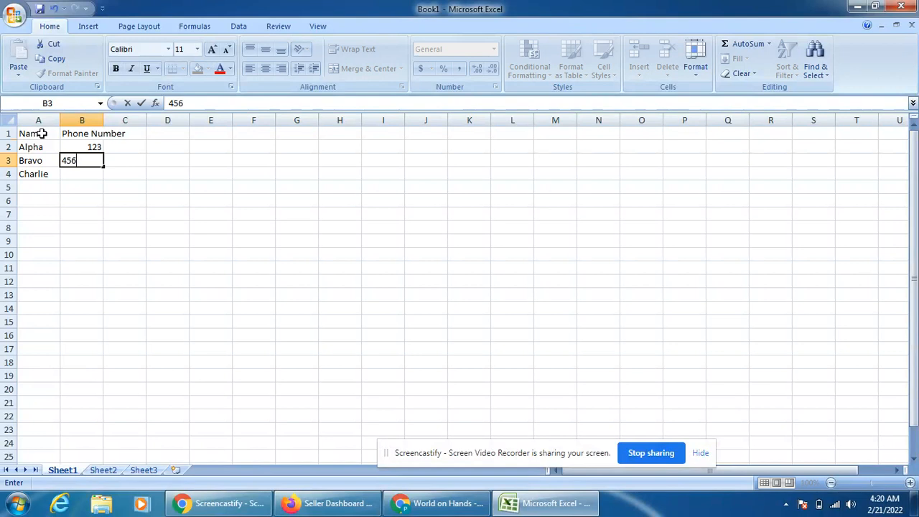
key(Return)
text(7890)
key(Return)
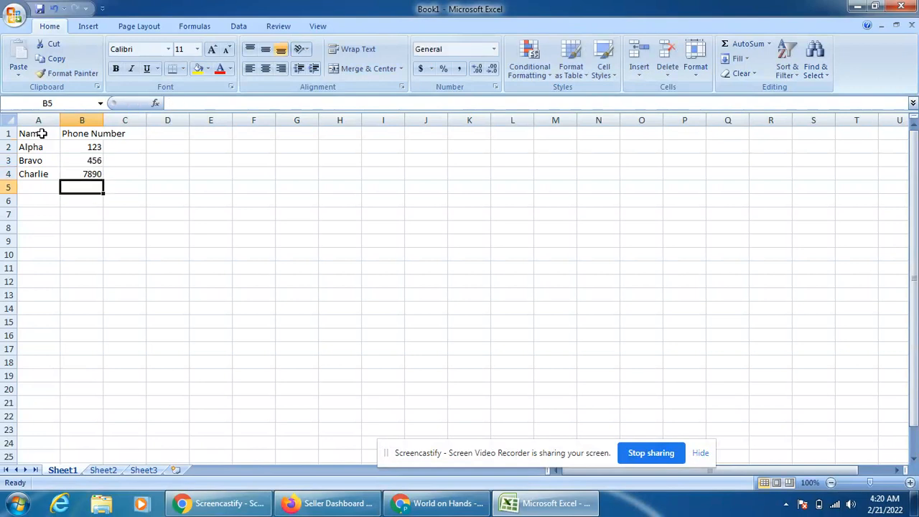
AutoFit the widths of columns A and B to the A1:B4 table.
key(Up)
key(Left)
click(42, 133)
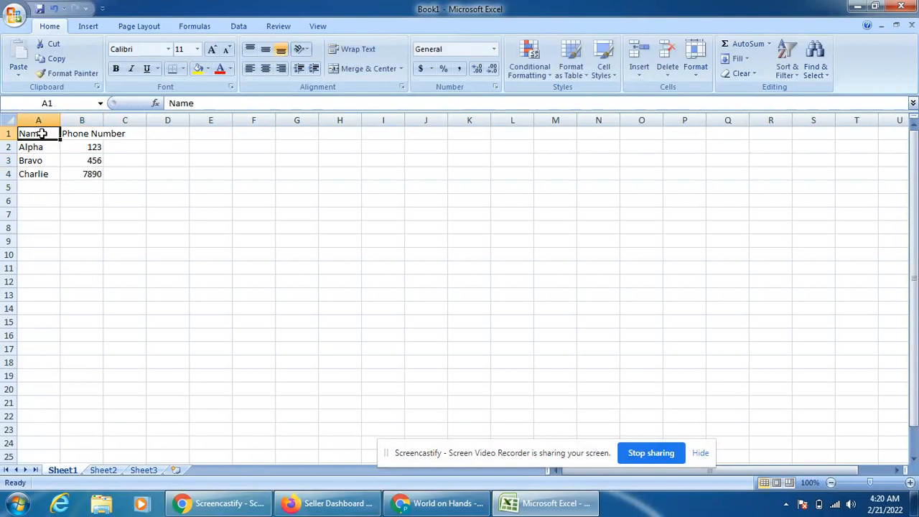
key(shift+Right)
key(shift+Down)
key(shift+Down)
key(shift+Down)
key(alt)
key(h)
key(o)
key(i)
click(125, 212)
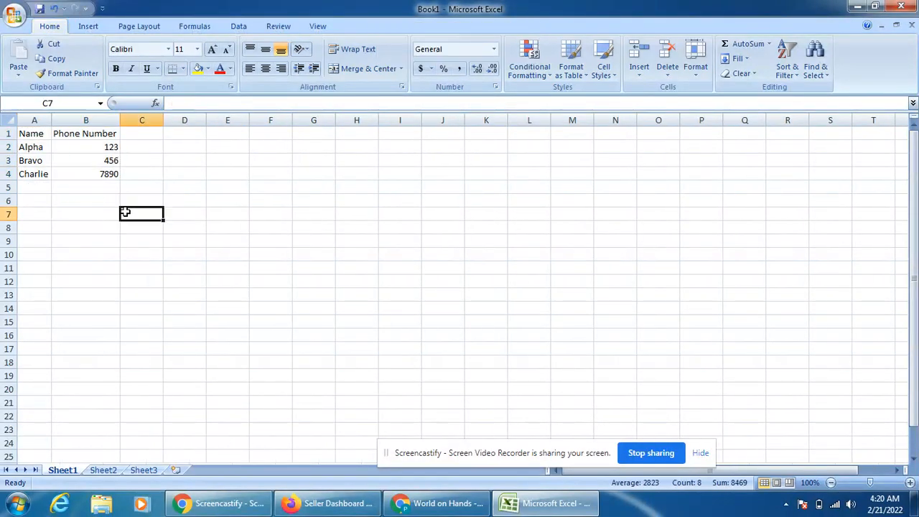
Shade the heading cells A1:B1 light blue.
drag(32, 135, 63, 135)
key(alt)
key(h)
key(h)
key(Down)
key(Right)
key(Right)
key(Right)
key(Right)
key(Left)
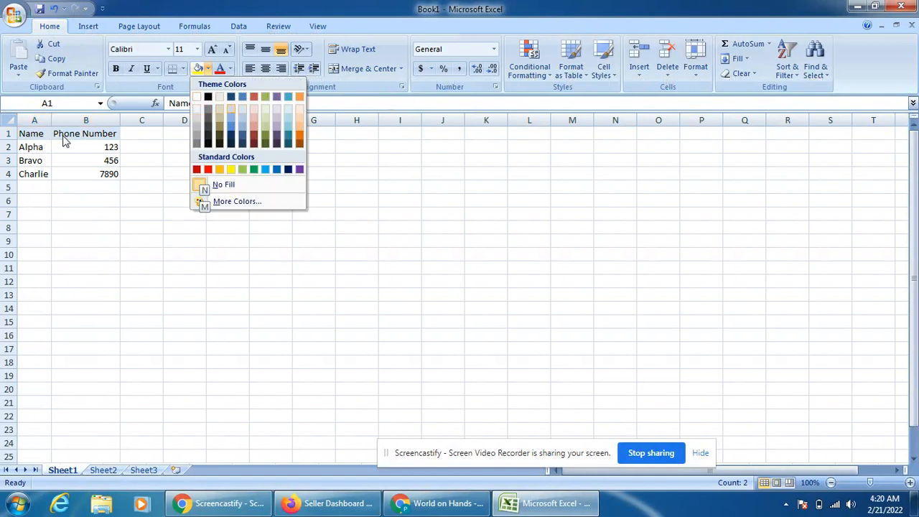
key(Return)
Apply All Borders to every cell of A1:B4.
key(Left)
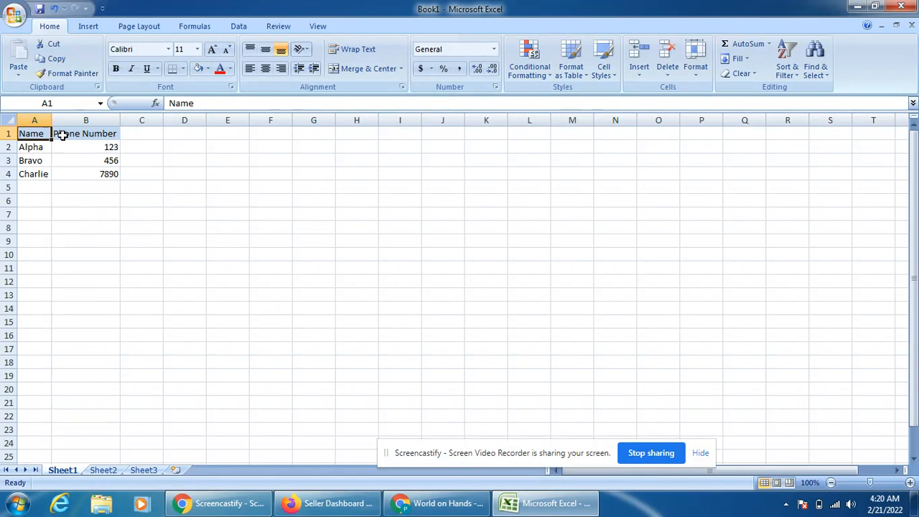
key(shift+Right)
key(shift+Down)
key(shift+Down)
key(shift+Down)
key(alt)
key(h)
key(b)
key(a)
click(235, 209)
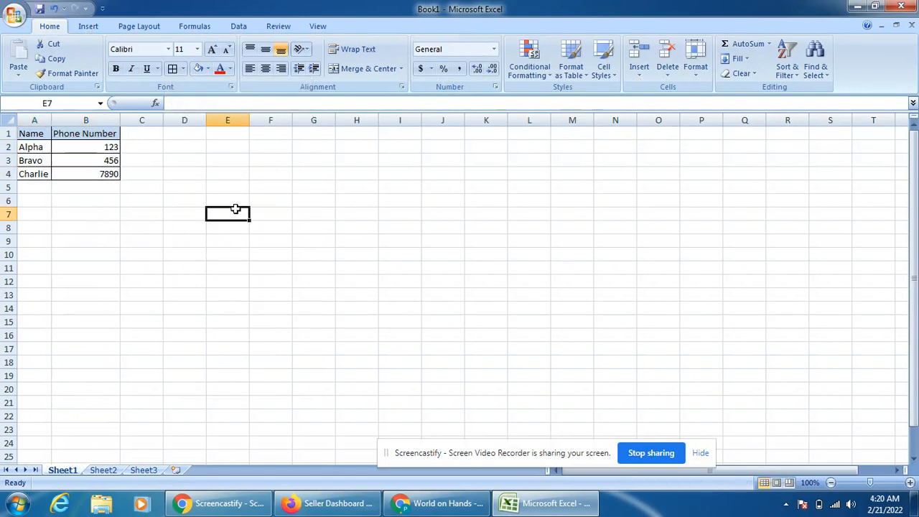
Start a save from the Office menu but cancel it, then select C8:D13.
click(6, 20)
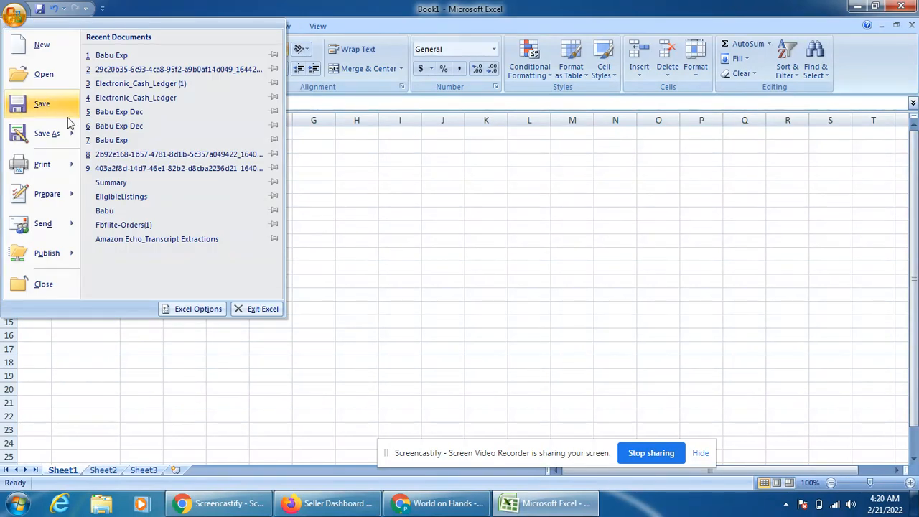
click(41, 106)
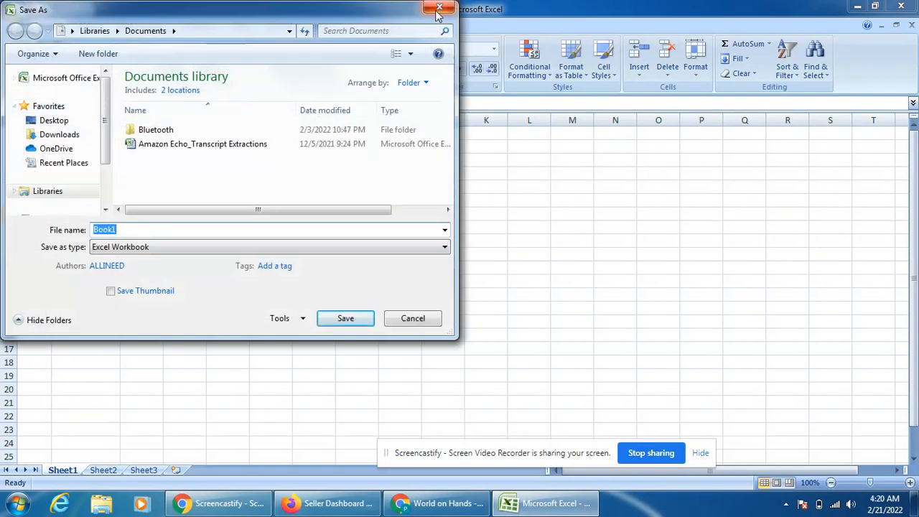
click(439, 8)
drag(201, 296, 127, 228)
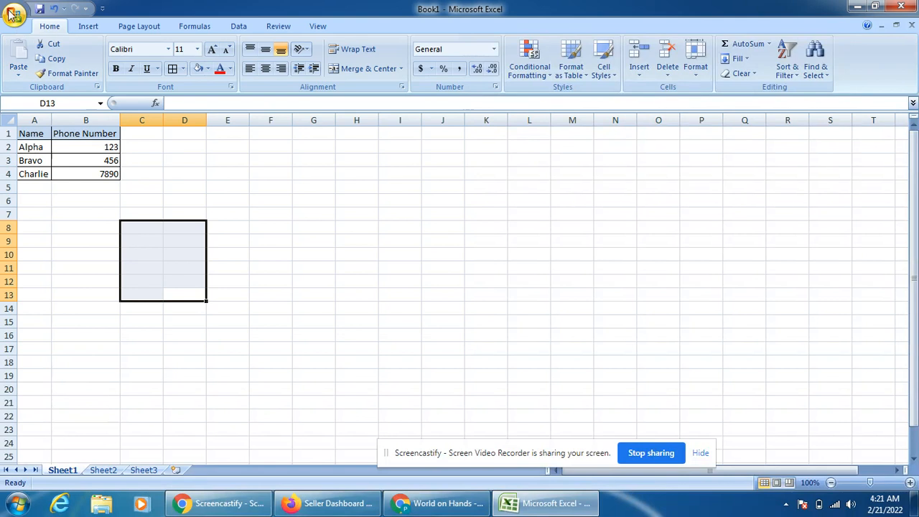
Point Save As to the Desktop with the file name 'Test PassWord Protect'.
click(11, 14)
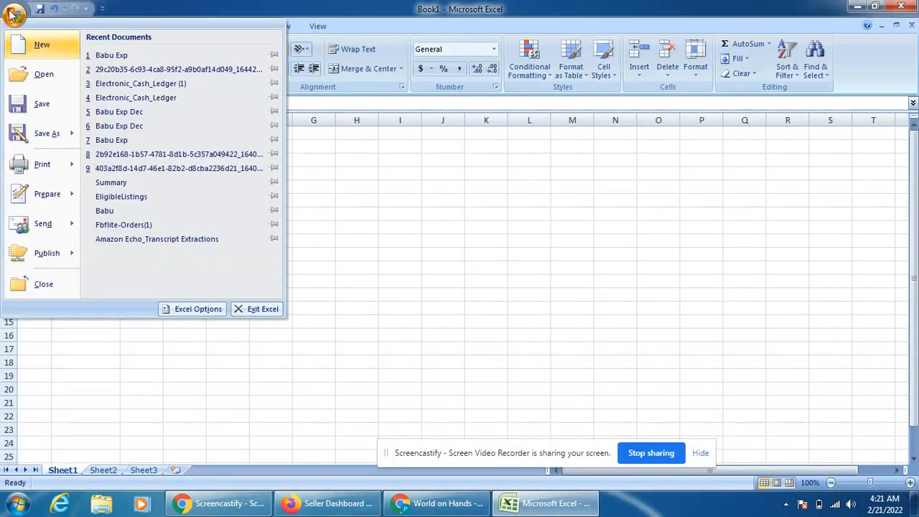
click(41, 104)
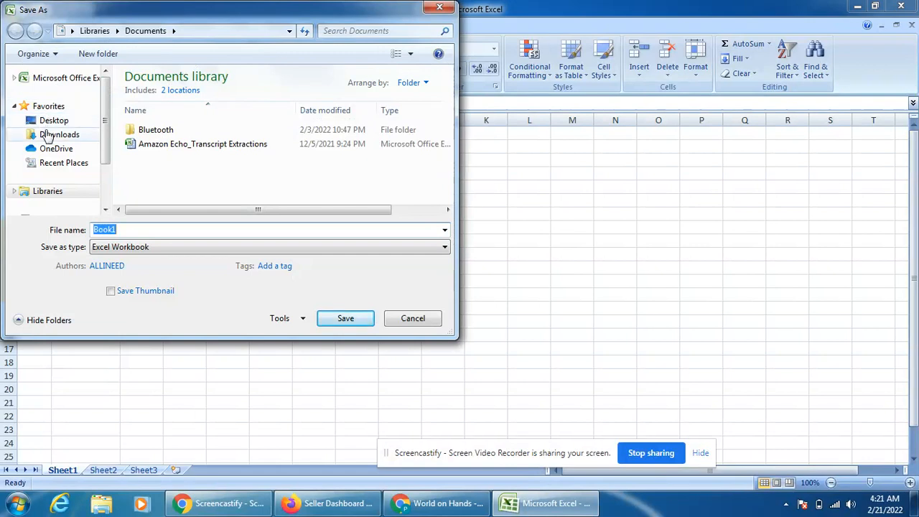
click(63, 120)
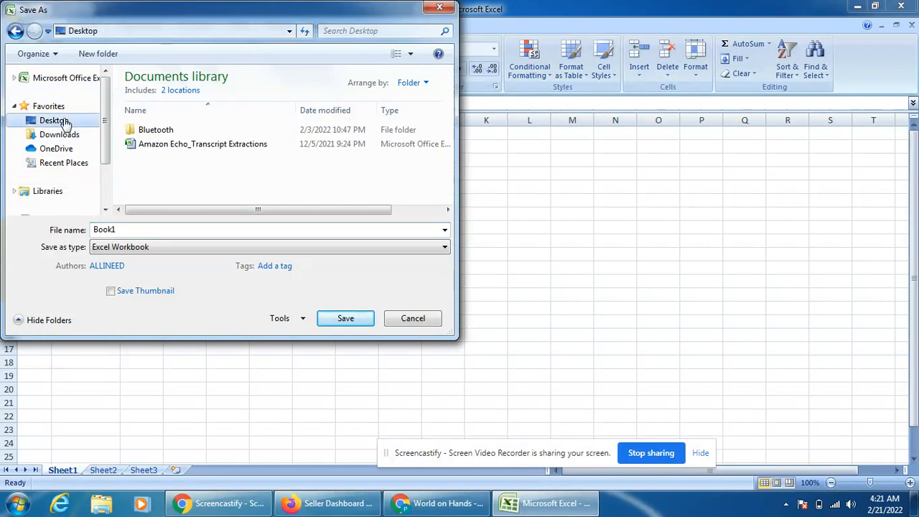
click(150, 231)
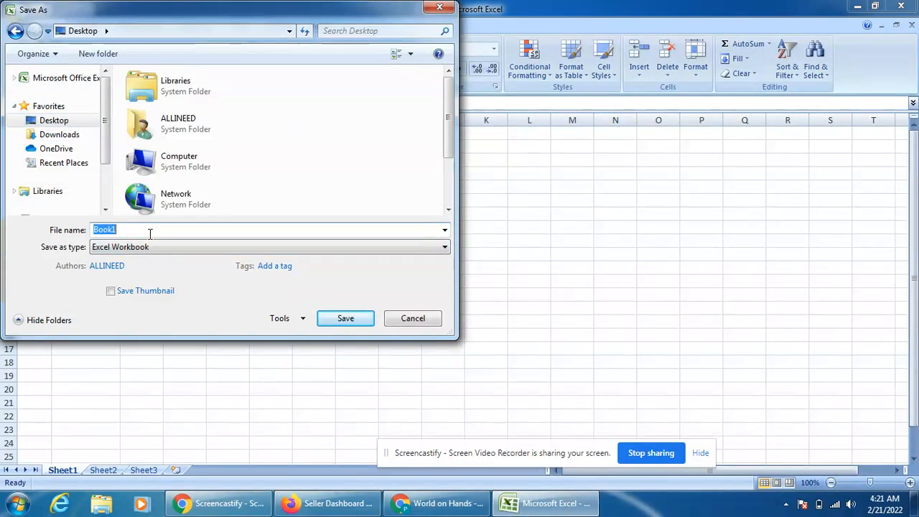
text(T)
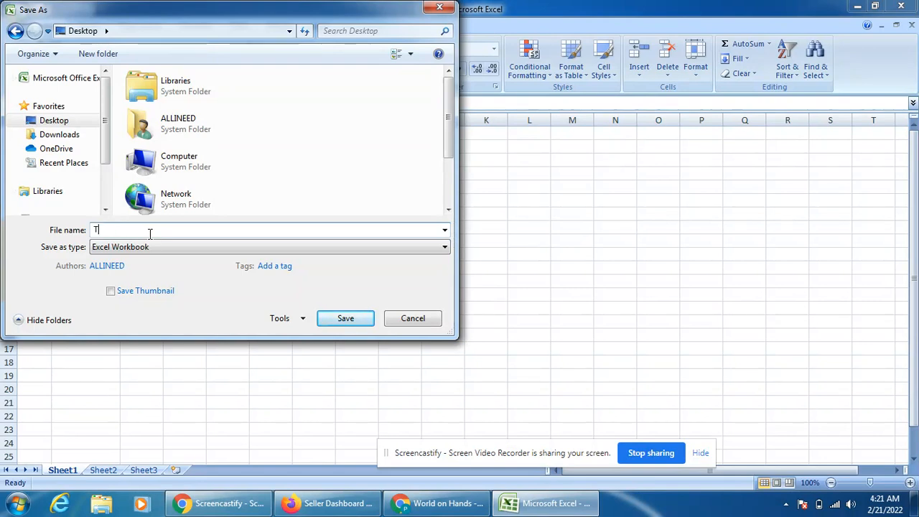
text(est PassWord Protect)
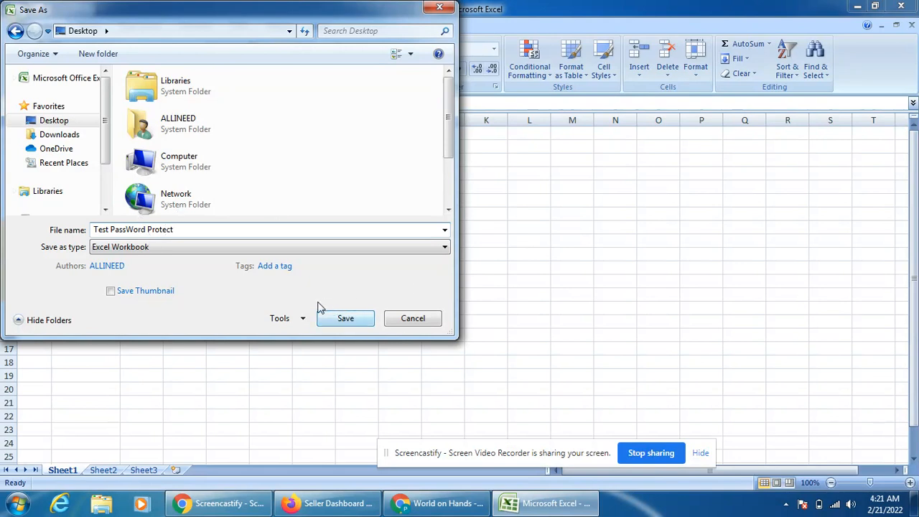
Set and confirm an open password and a modify password in General Options, then save.
click(288, 321)
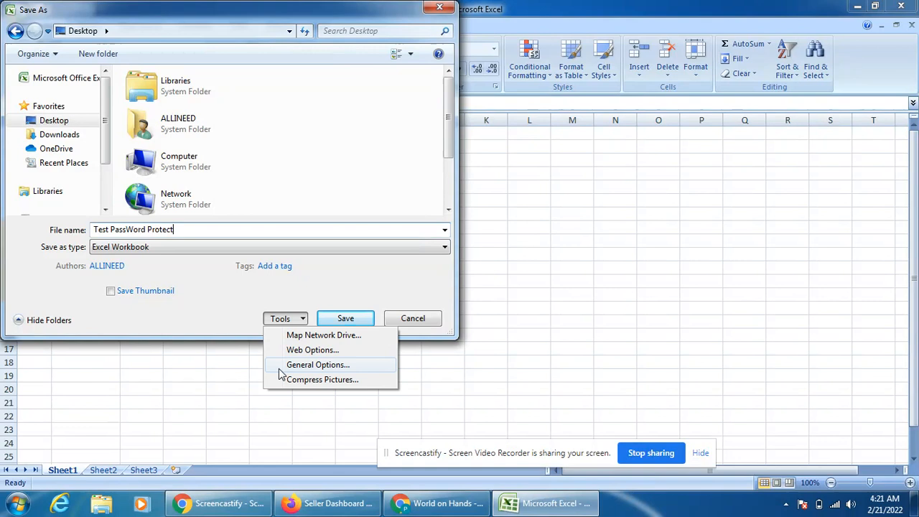
click(280, 367)
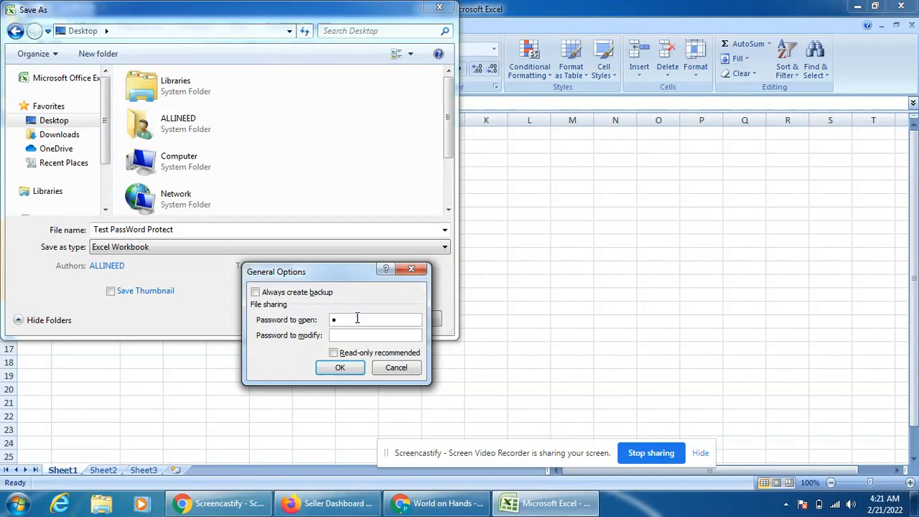
text(123456)
text(123456)
key(BackSpace)
key(BackSpace)
key(BackSpace)
key(BackSpace)
key(BackSpace)
text(******)
click(344, 368)
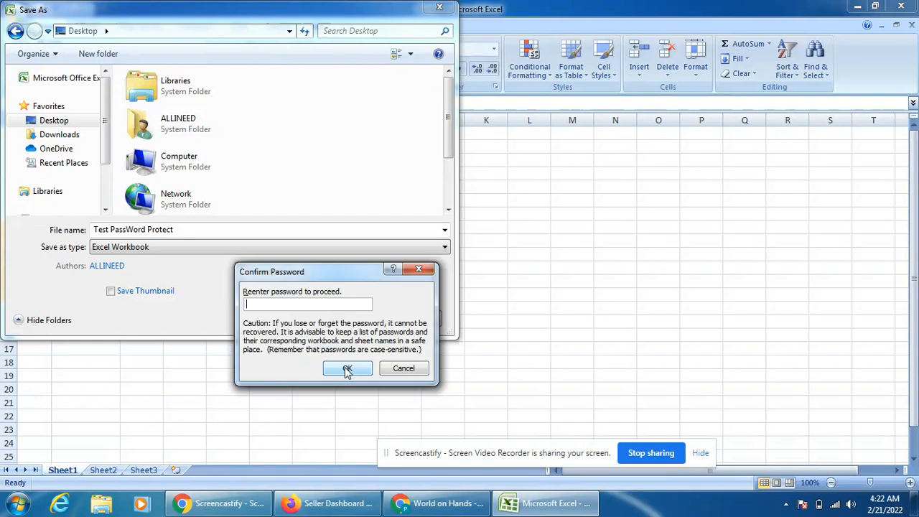
text(******)
click(348, 370)
text(******)
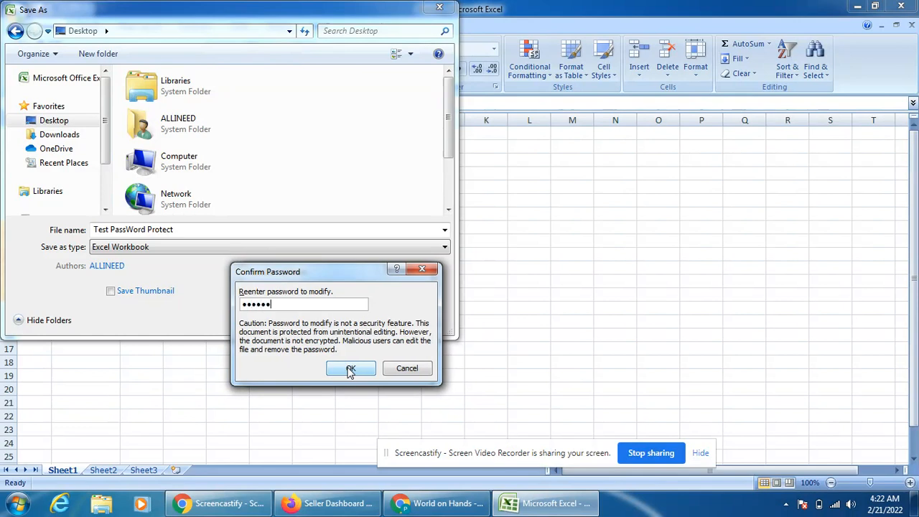
click(350, 370)
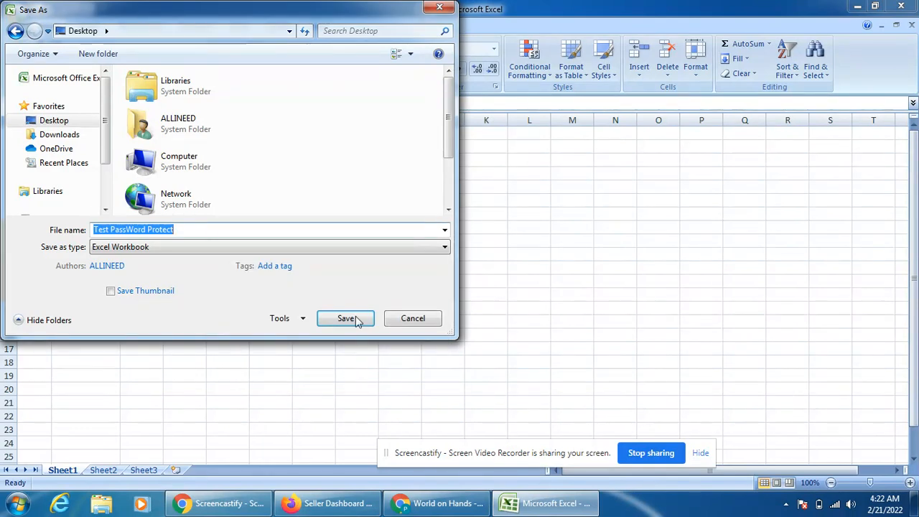
click(348, 319)
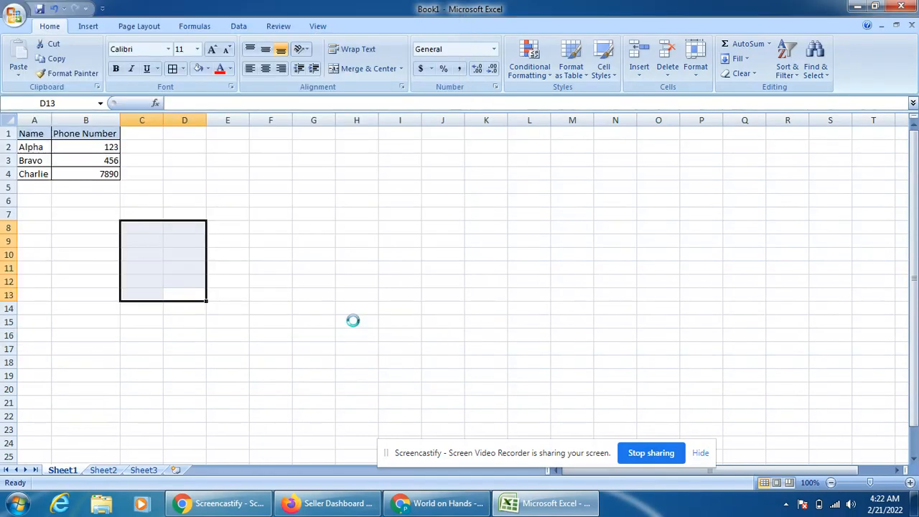
Close Excel and enable Show desktop icons from the desktop's View menu.
click(458, 300)
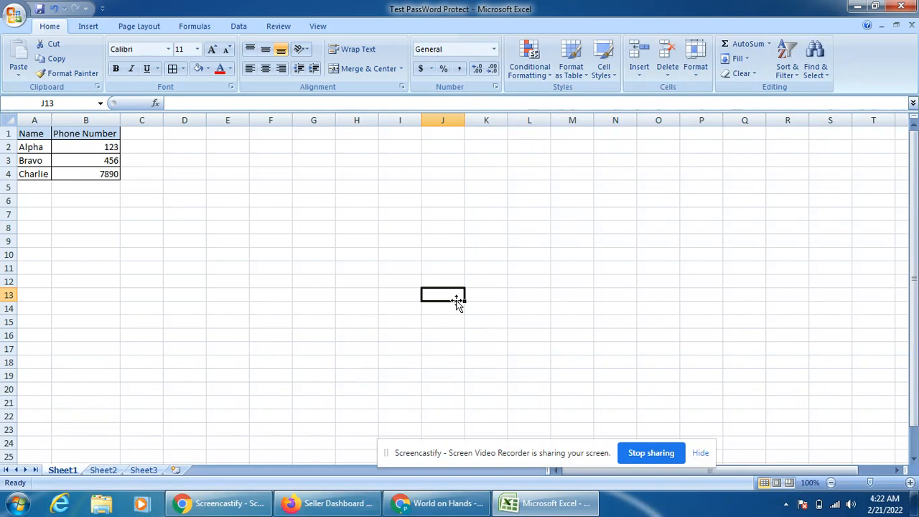
click(901, 7)
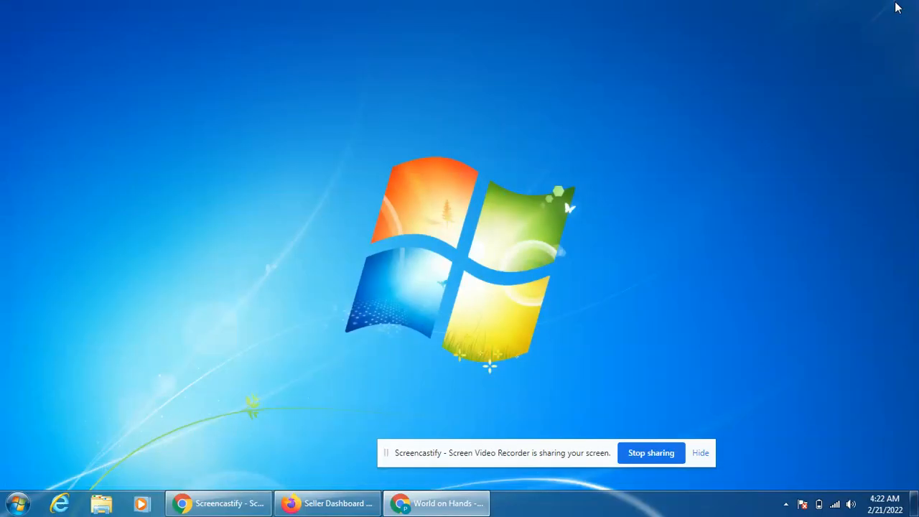
right_click(130, 179)
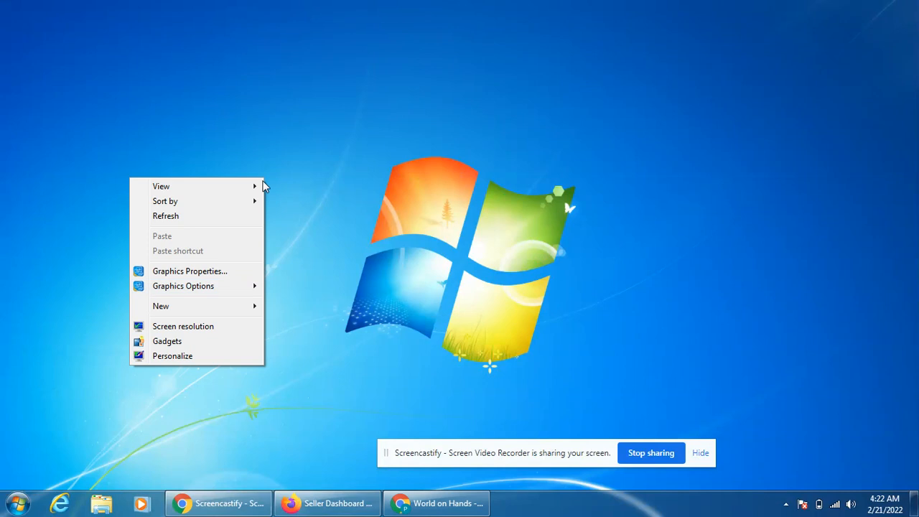
mouse_move(254, 188)
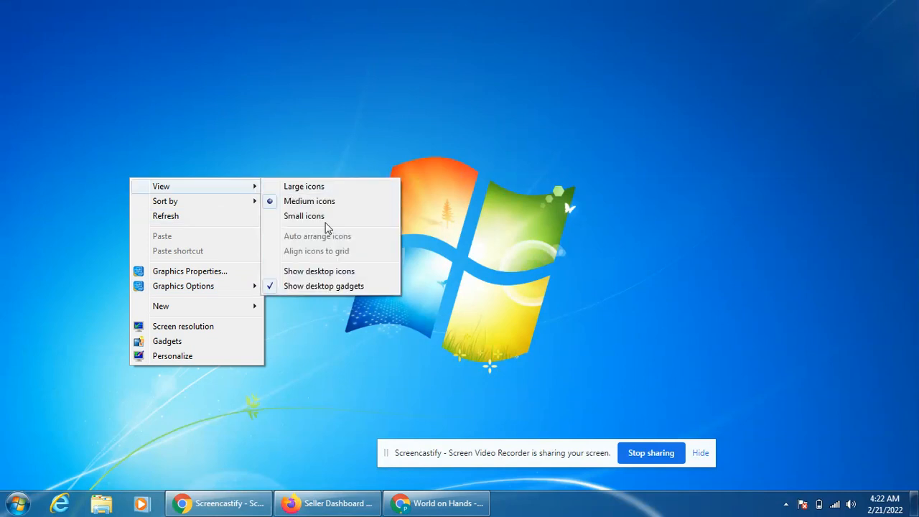
click(316, 270)
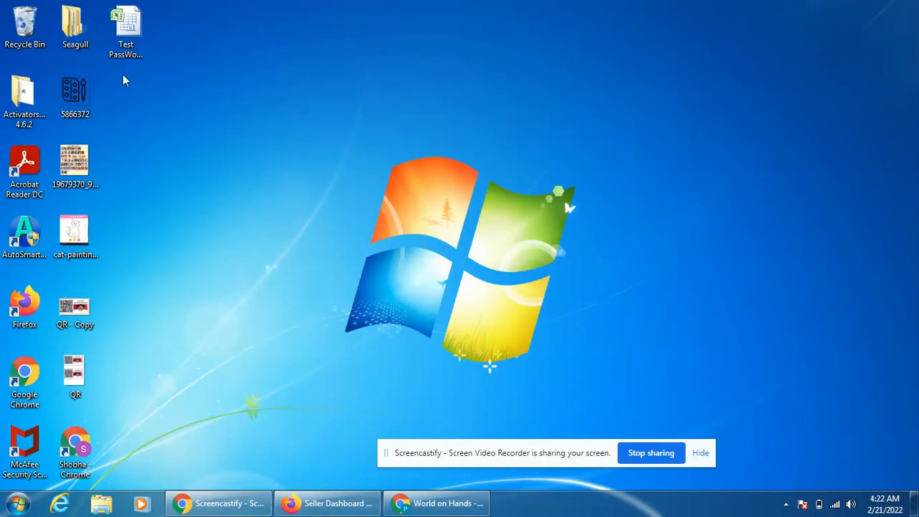
Open Test PassWord Protect from the Desktop, entering the open password and the modify password.
double_click(126, 35)
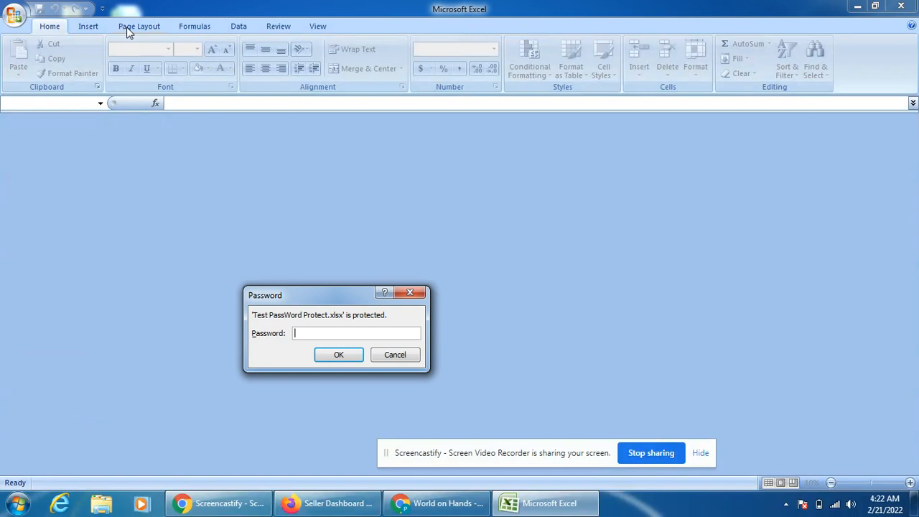
text(123456)
key(Return)
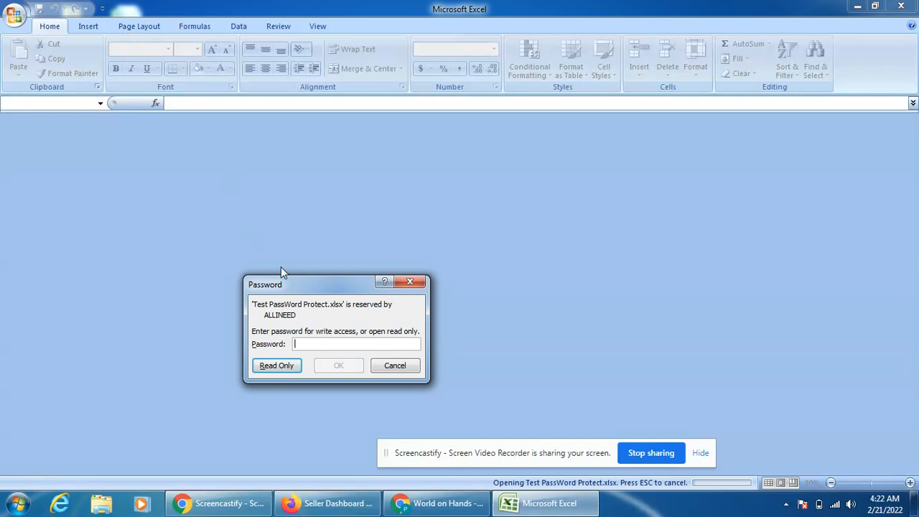
text(******)
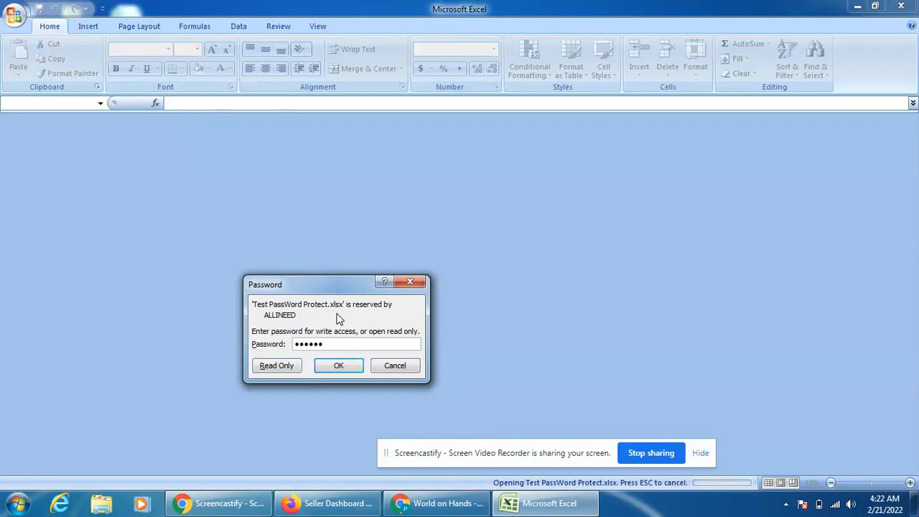
key(Return)
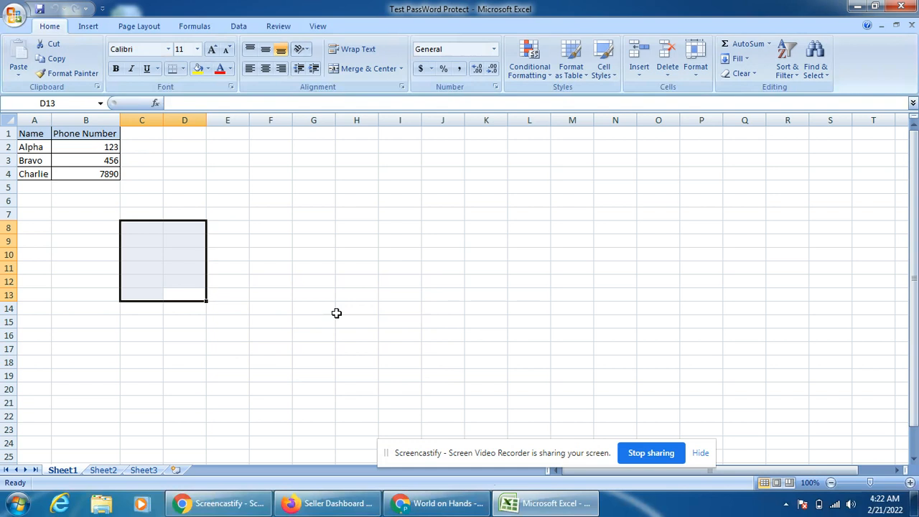
Enter the test text 'j;asdfjk;asdf' into cell C2.
click(337, 310)
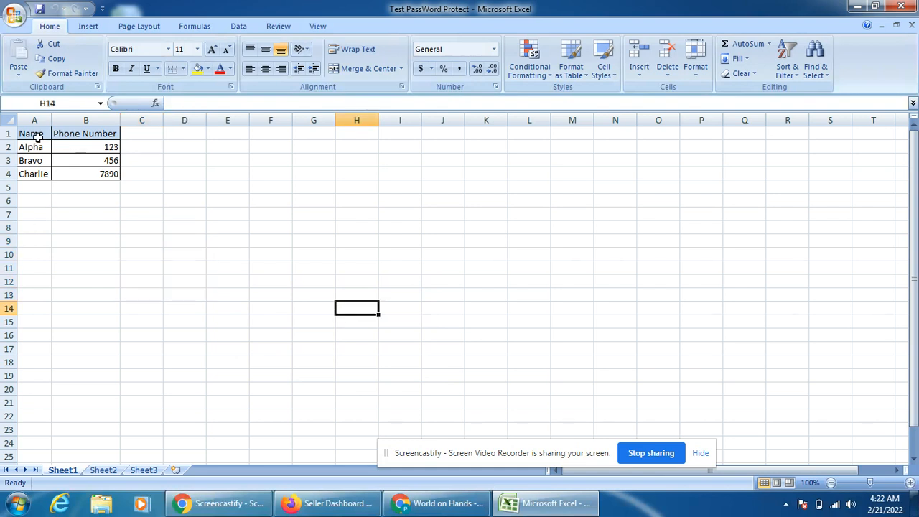
drag(36, 136, 118, 212)
click(178, 210)
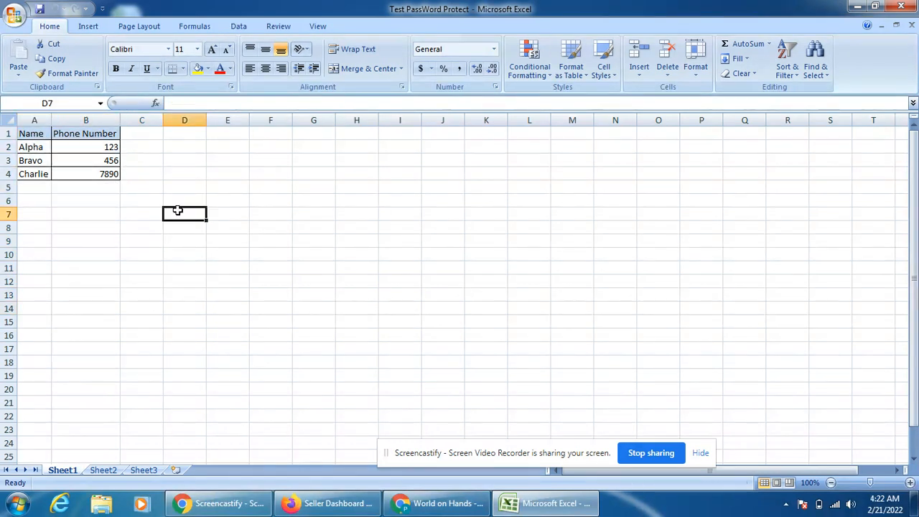
click(132, 146)
text(j;asdfjk;asdf)
key(Return)
Close the workbook without saving the change.
click(553, 197)
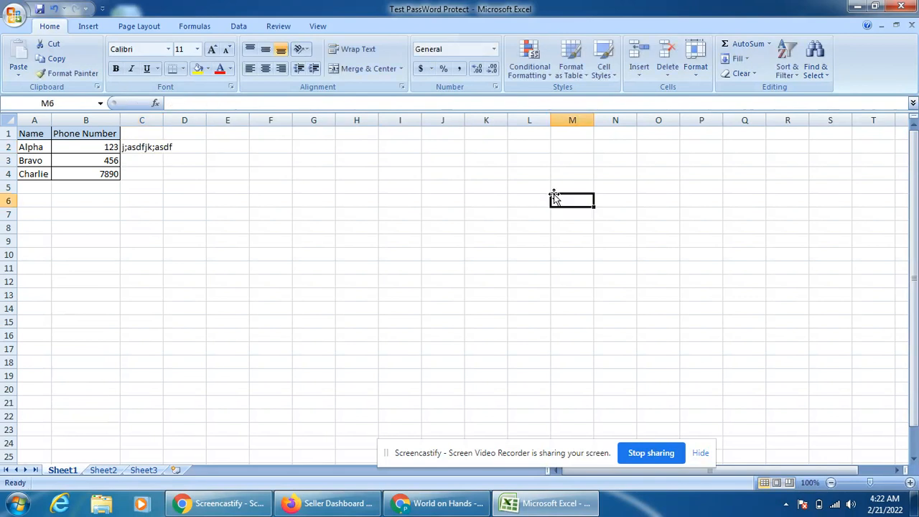
click(902, 8)
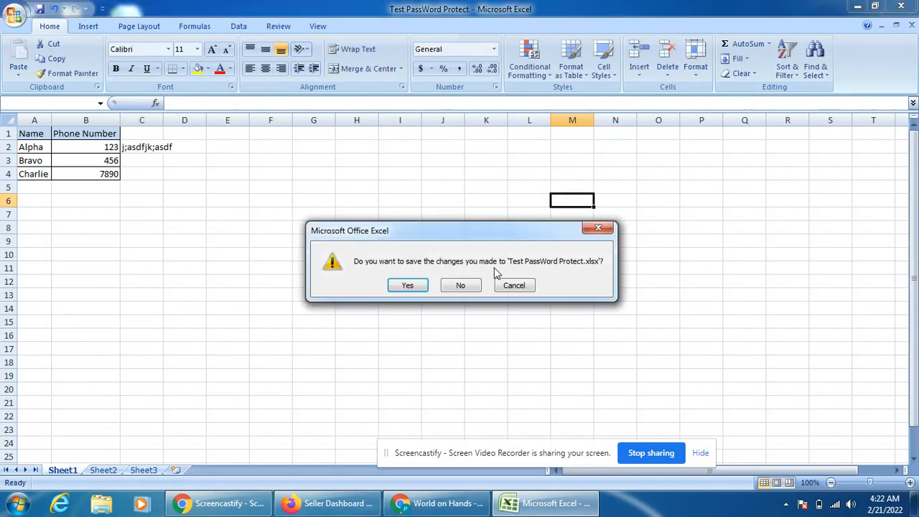
click(462, 287)
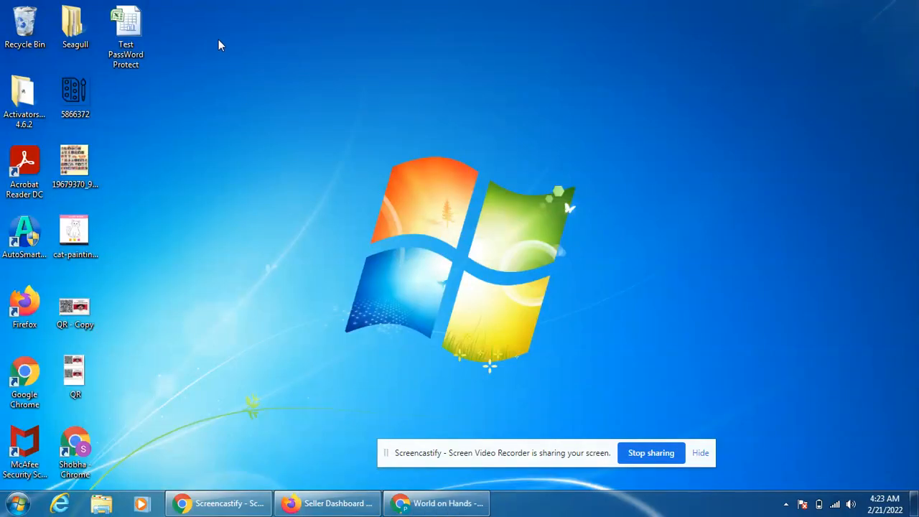
Reopen Test PassWord Protect with only the open password, declining write access, so it opens read-only.
double_click(137, 29)
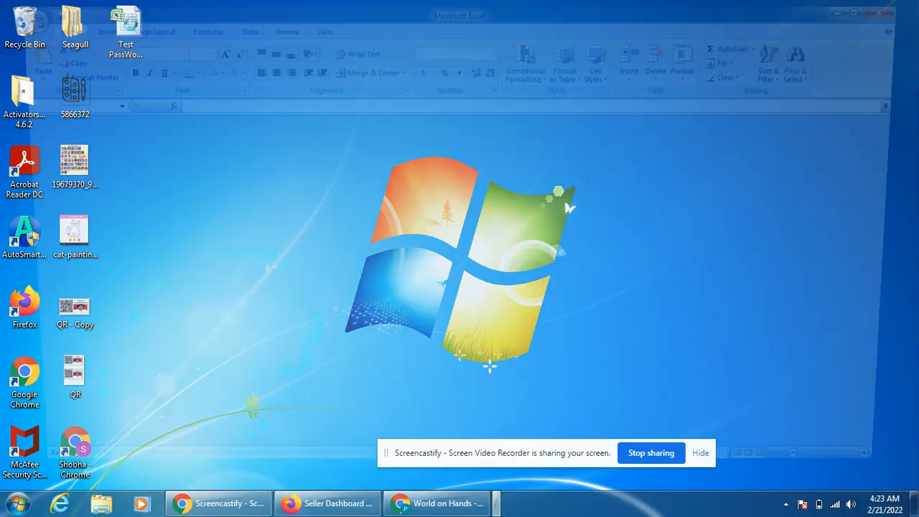
text(•••)
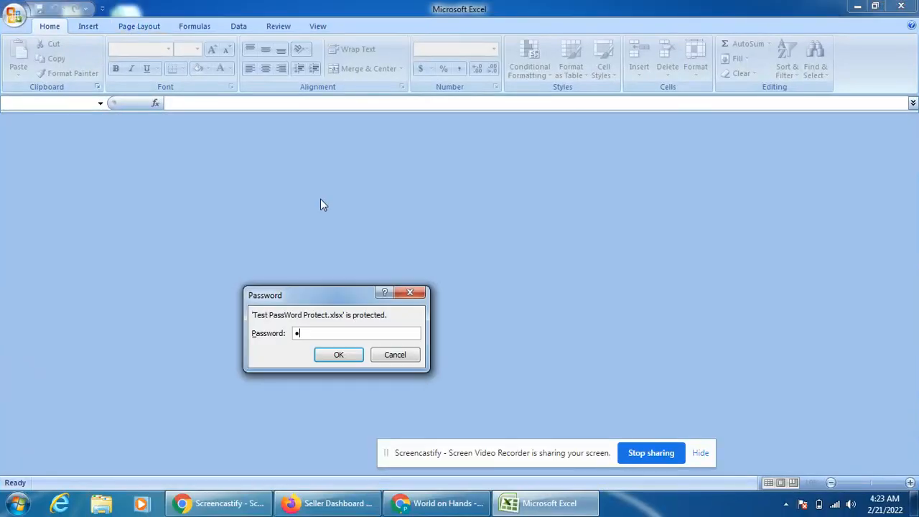
text(•••)
click(338, 363)
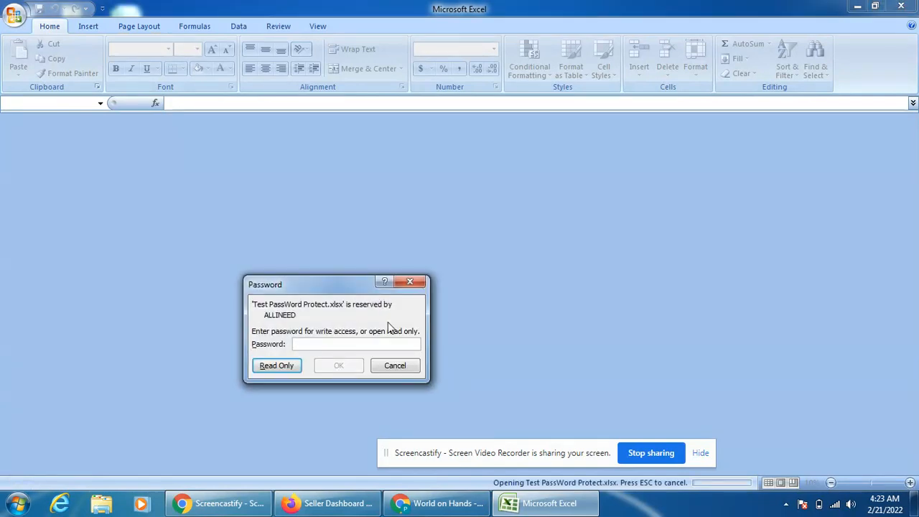
click(413, 284)
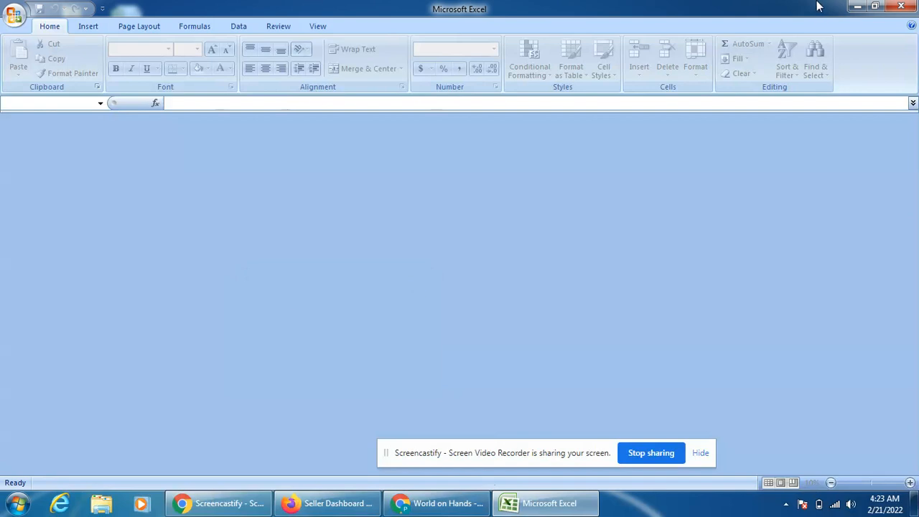
click(901, 7)
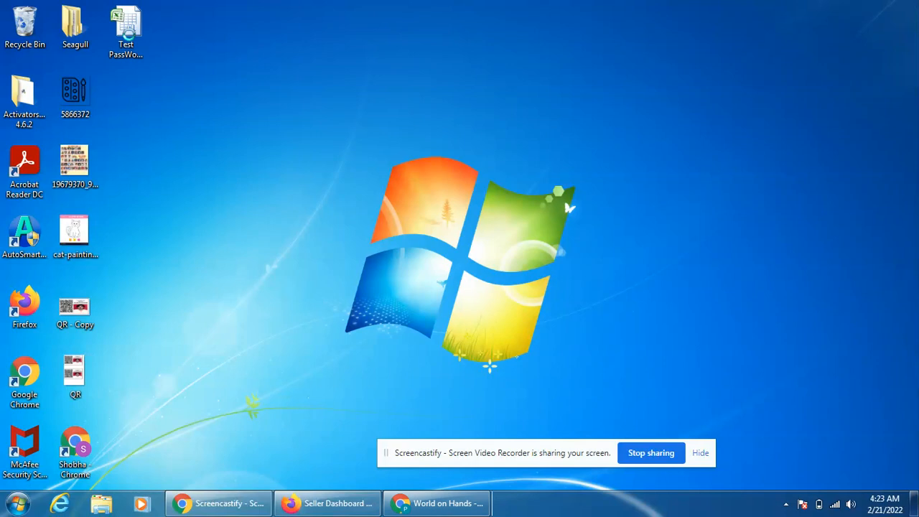
text(123456)
key(Return)
key(Return)
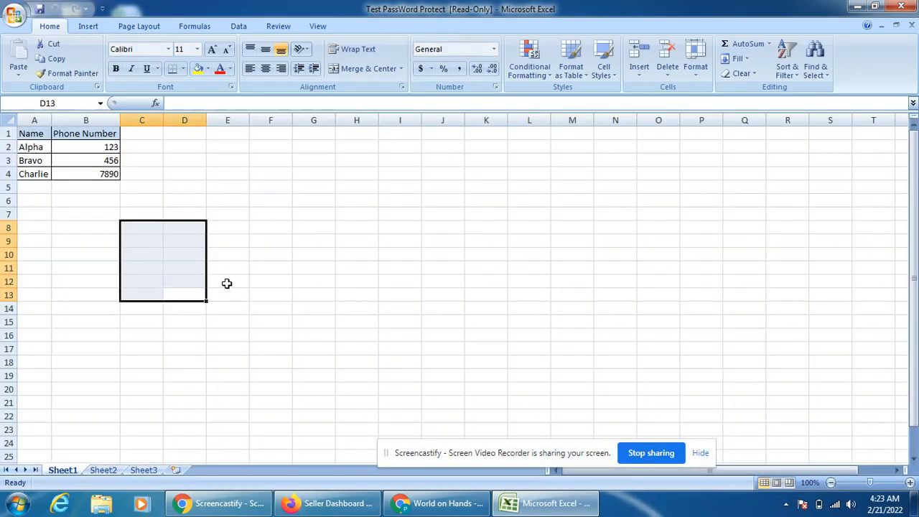
Enter 'a;slkdfj;lkasdjf' in cell C6 and attempt a Ctrl+S save, triggering the read-only warning.
click(289, 216)
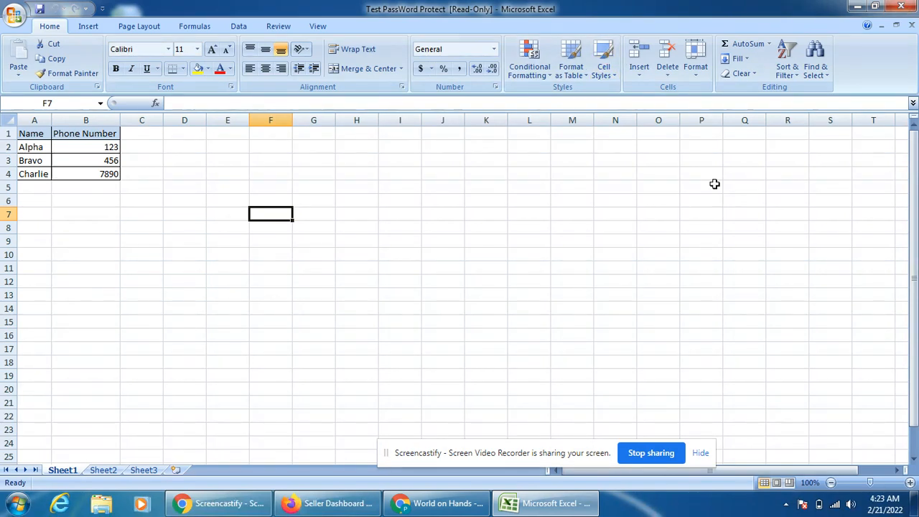
click(220, 291)
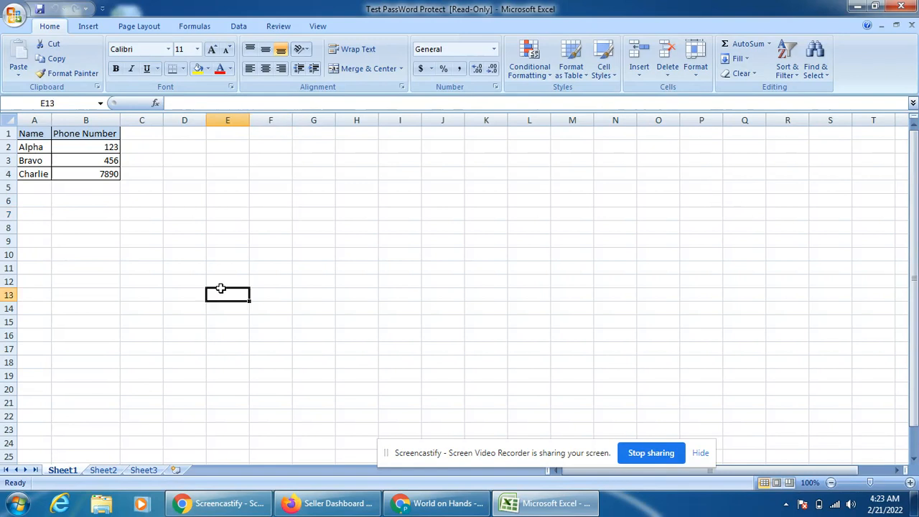
click(146, 204)
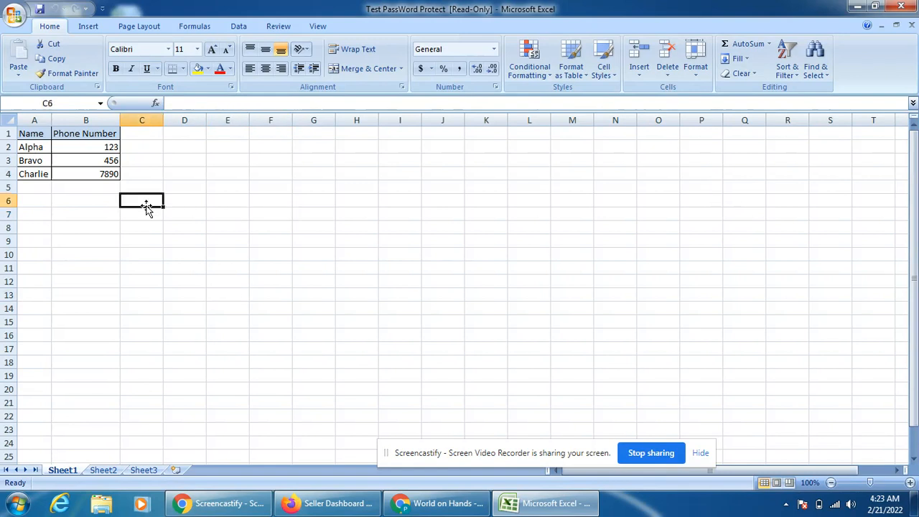
text(a;slkdfj;lkasdjf)
key(Return)
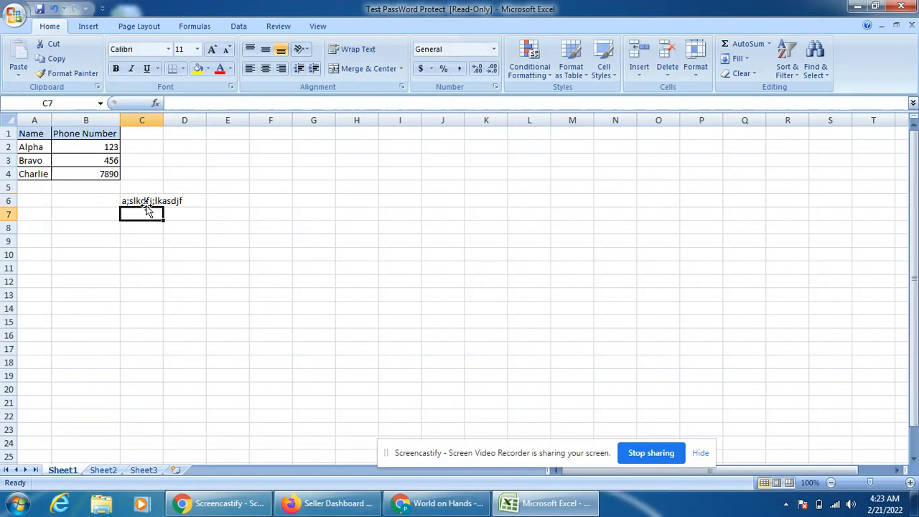
key(ctrl+s)
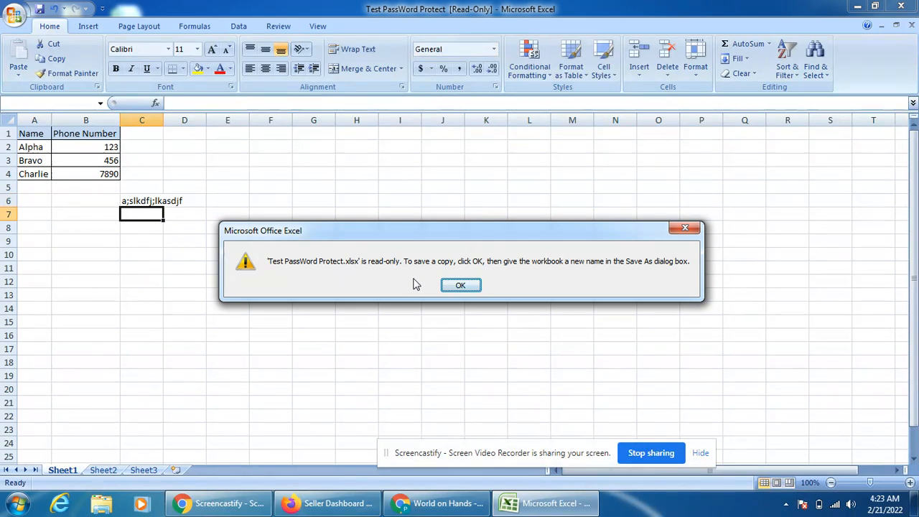
Close the read-only workbook without saving a copy or the C6 entry, then return to Chrome's YouTube page.
click(685, 228)
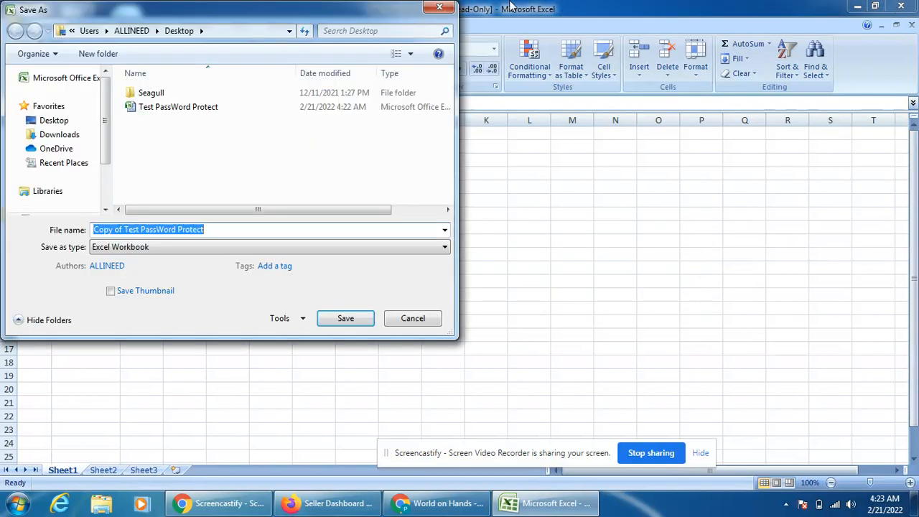
click(442, 10)
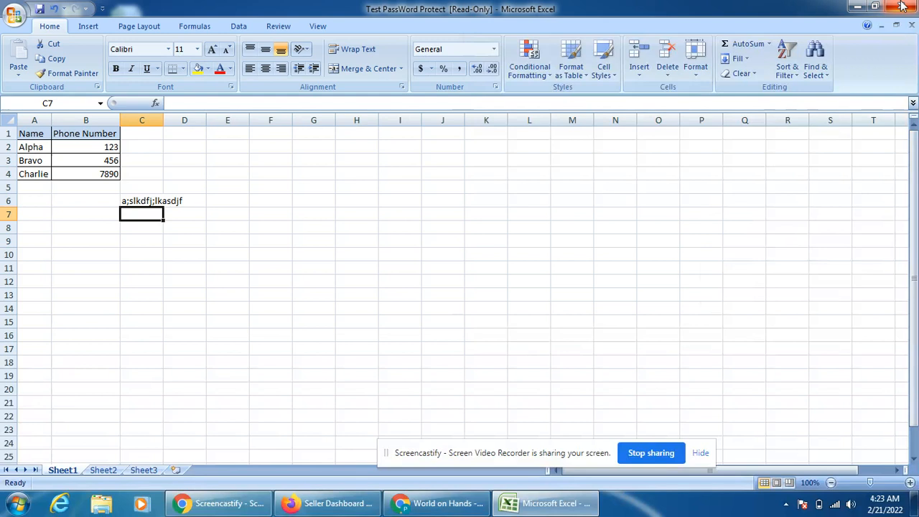
click(903, 6)
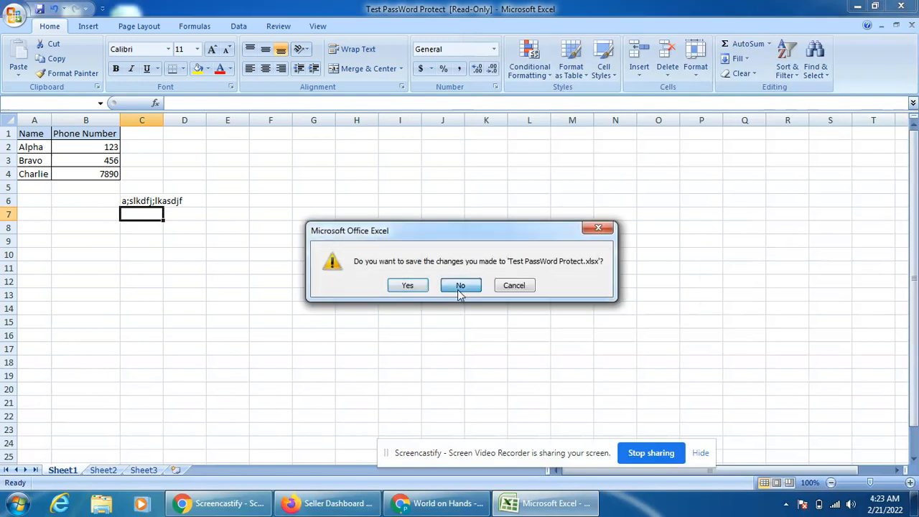
click(461, 286)
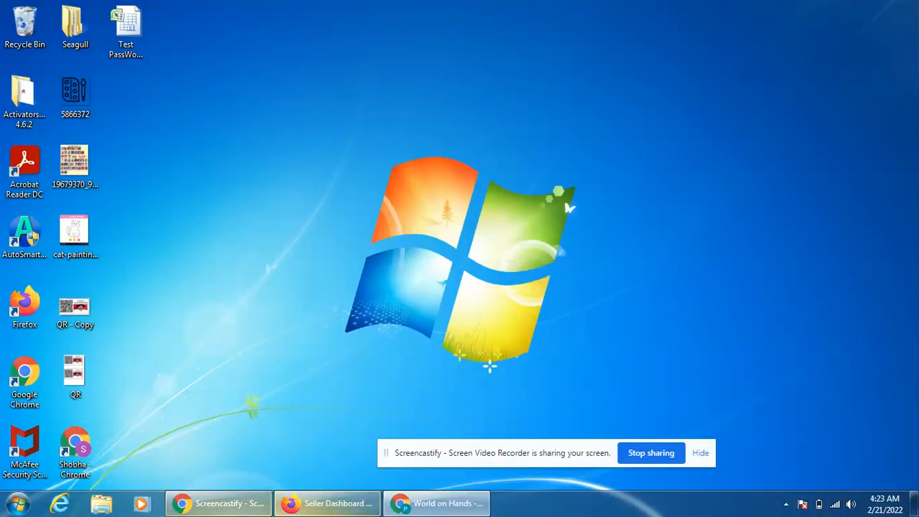
click(437, 504)
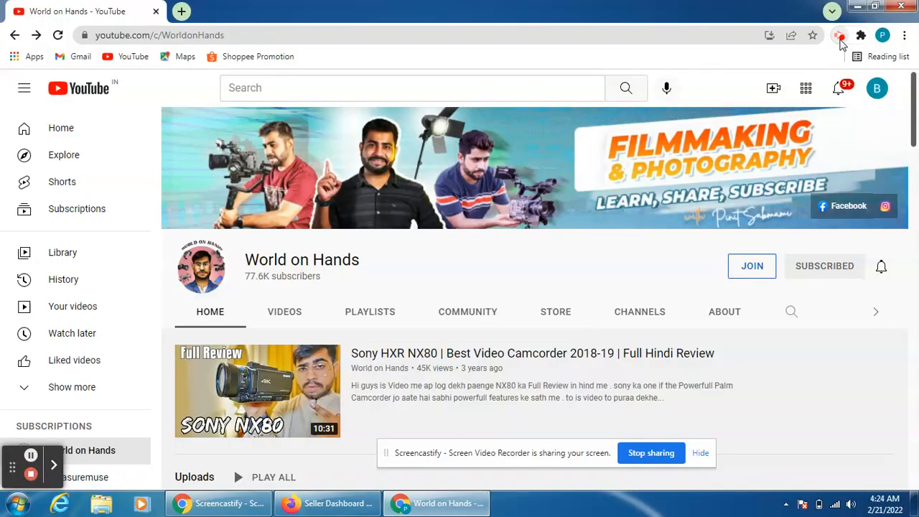
click(841, 39)
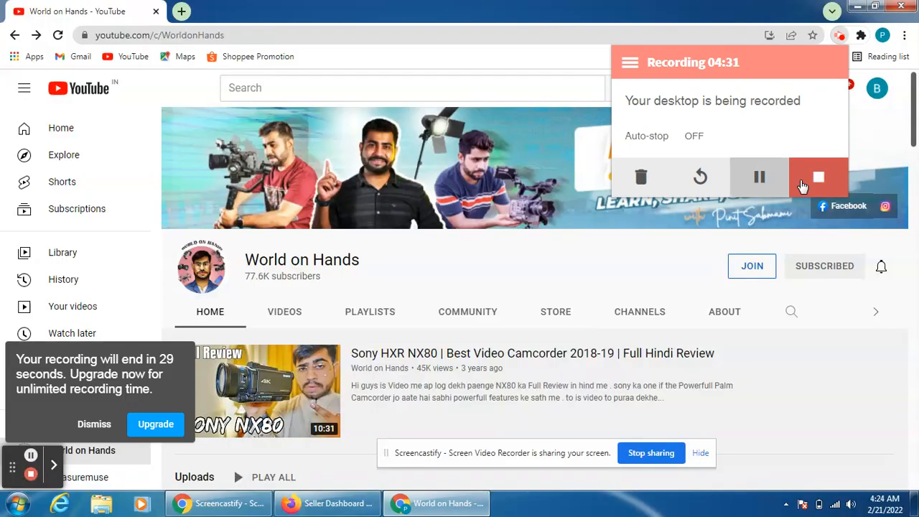